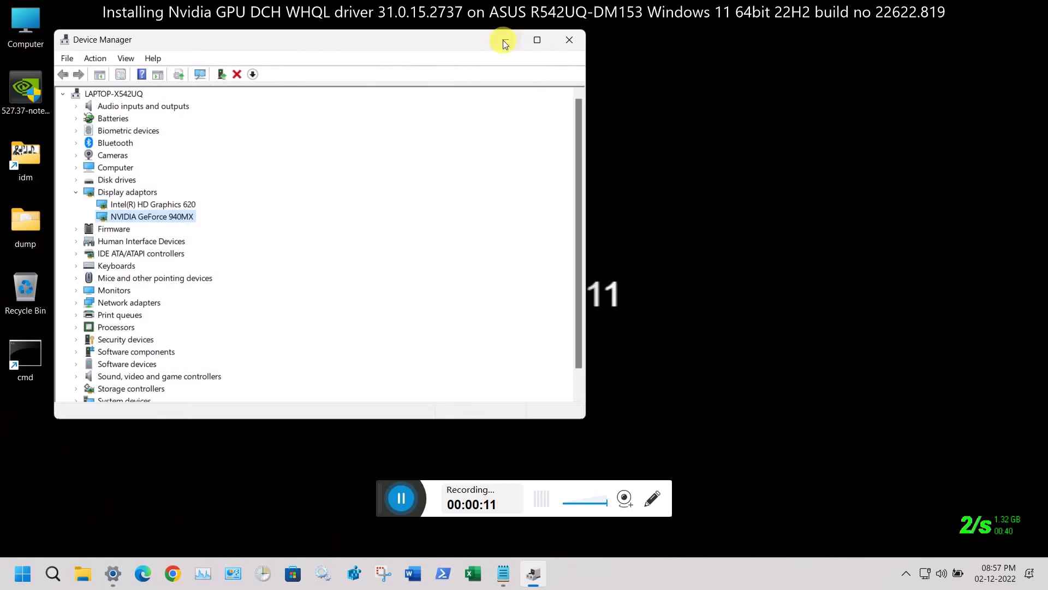
Minimise Device Manager, move the NVIDIA 527.37 installer to an empty desktop area, and extract it with WinRAR into a folder of the same name
click(503, 40)
drag(21, 88, 140, 90)
right_click(185, 101)
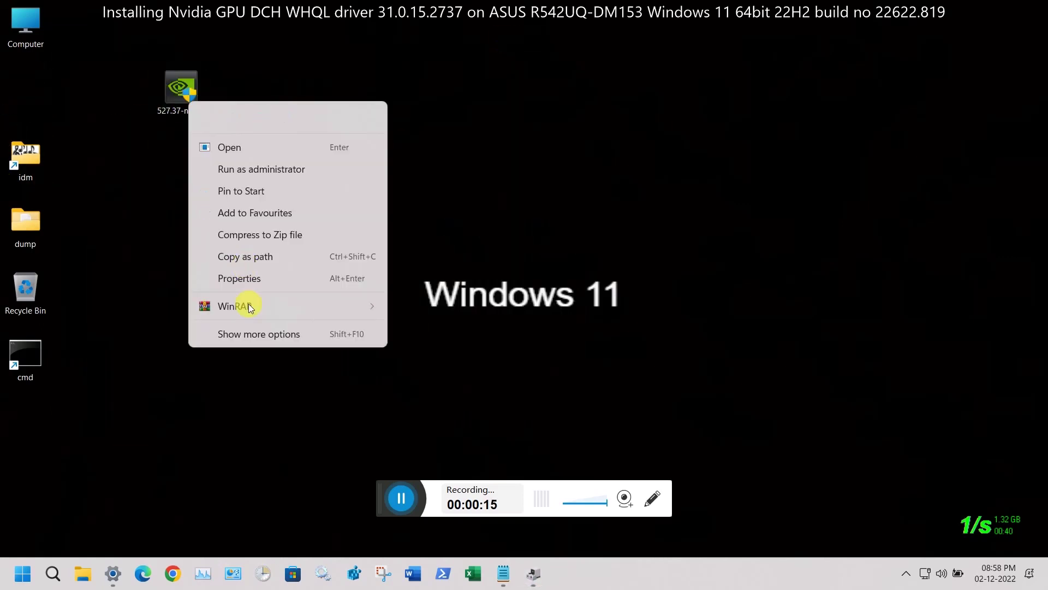
mouse_move(374, 309)
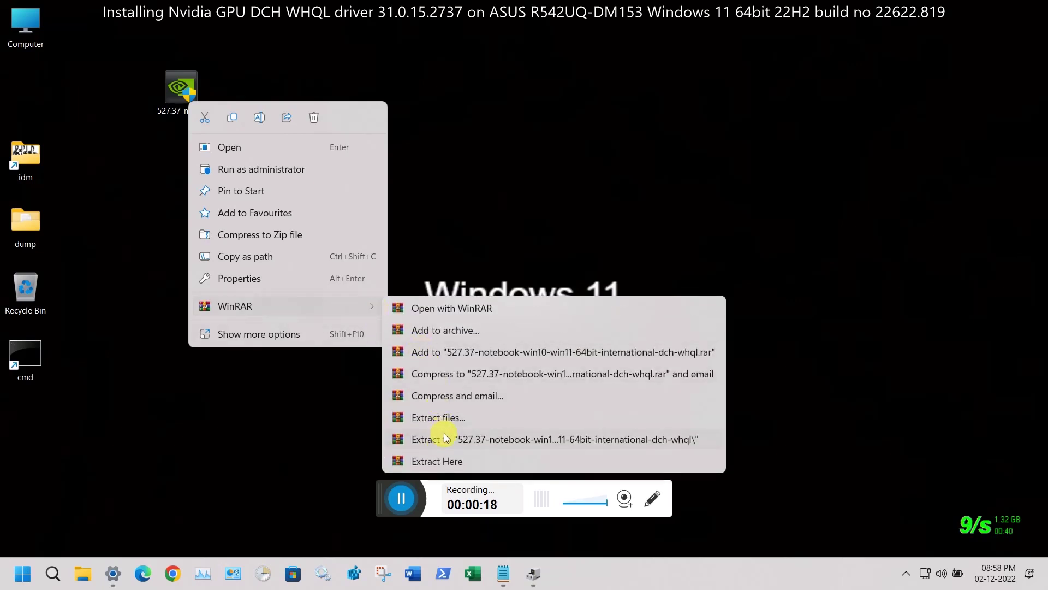
click(445, 439)
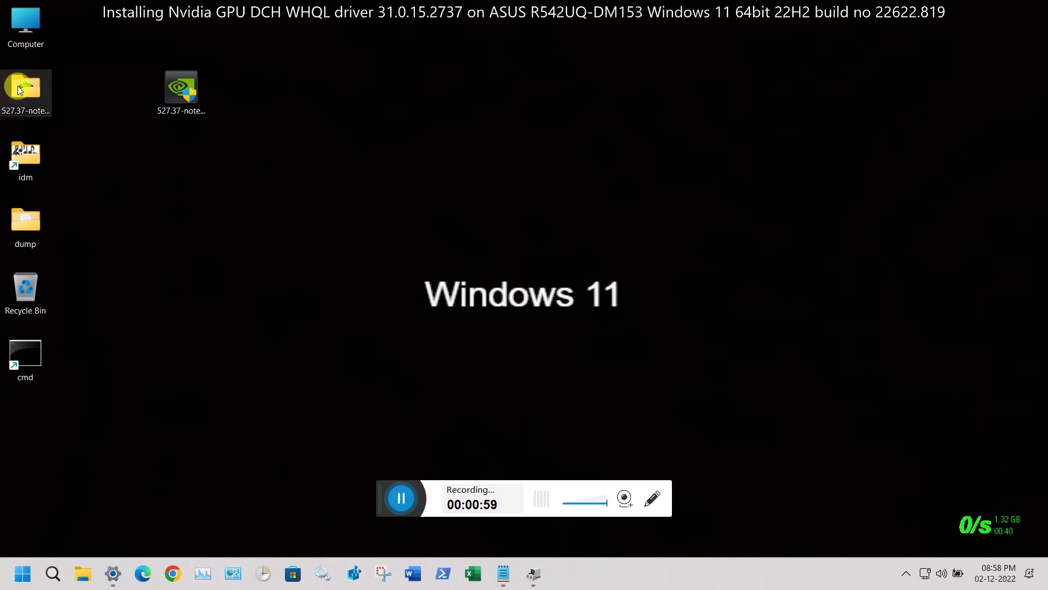
Open the extracted 527.37 notebook driver folder on the desktop and maximise its window
right_click(35, 83)
click(74, 127)
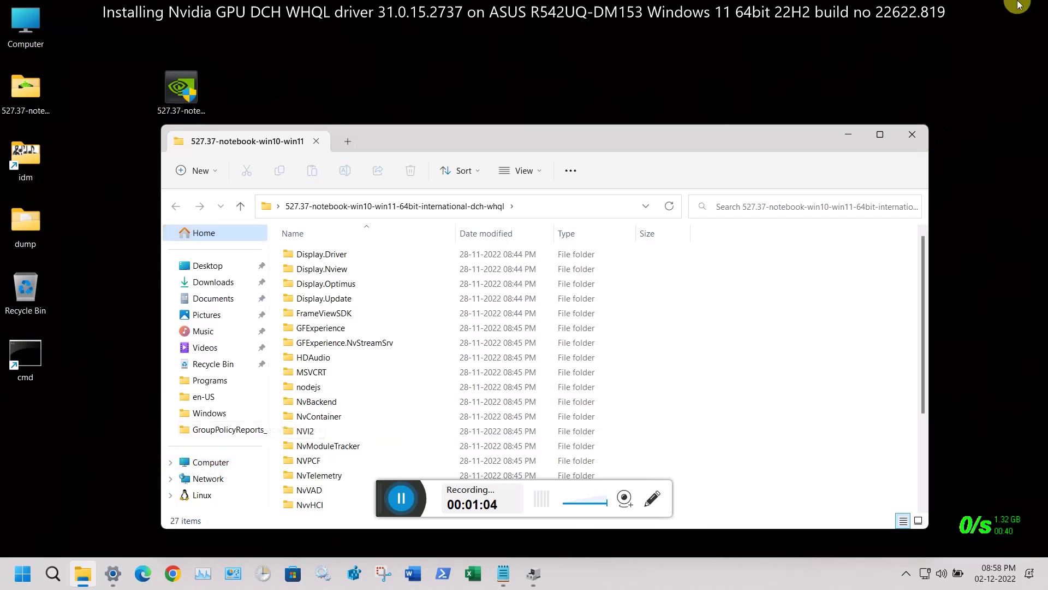
click(877, 135)
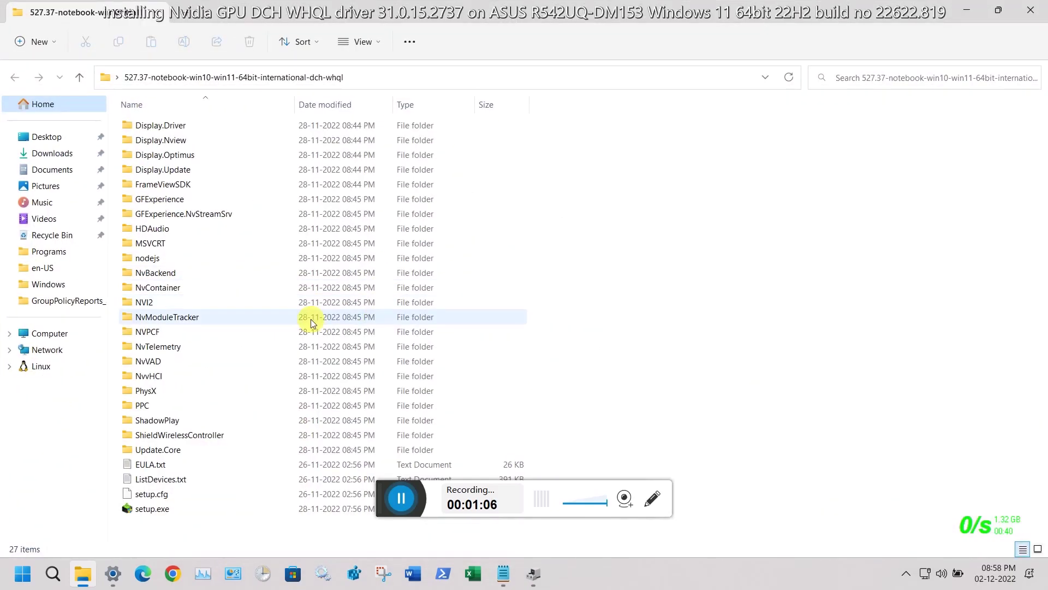
Launch setup.exe from the extracted driver folder and minimise the folder window
click(152, 497)
right_click(152, 509)
click(153, 509)
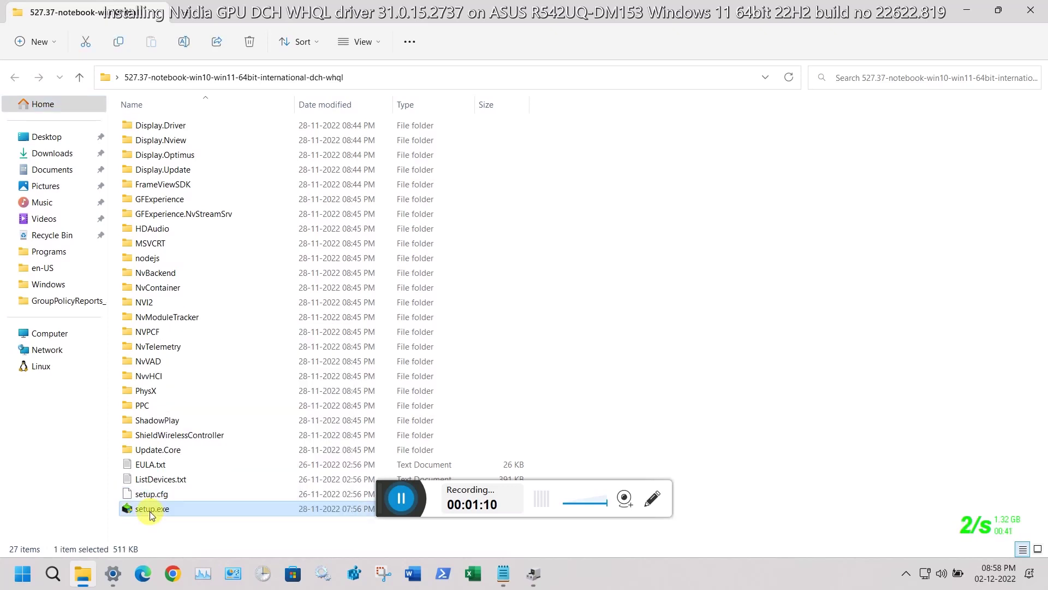
right_click(153, 509)
click(301, 360)
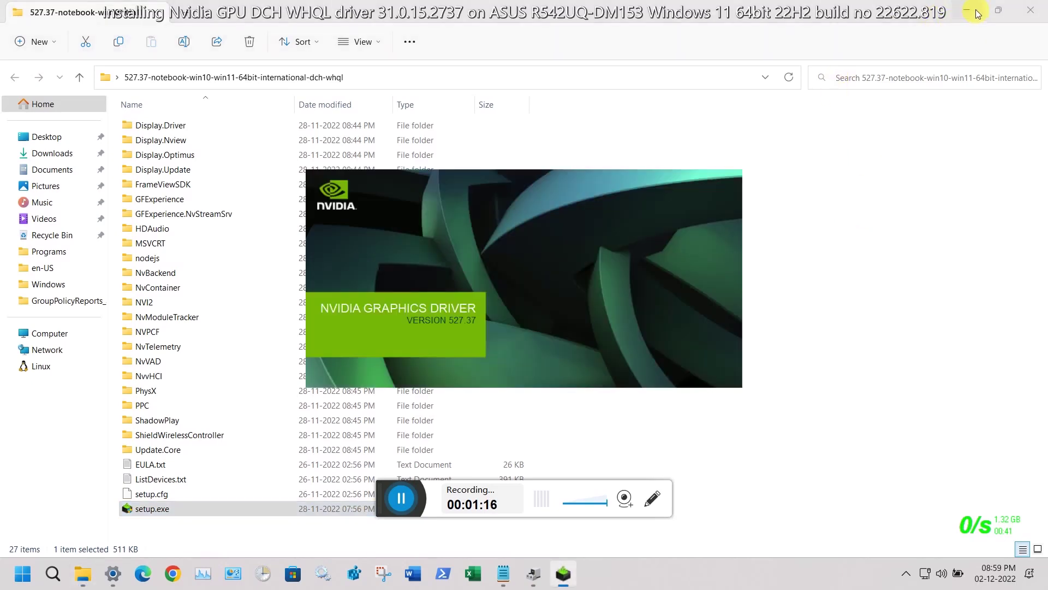
click(975, 10)
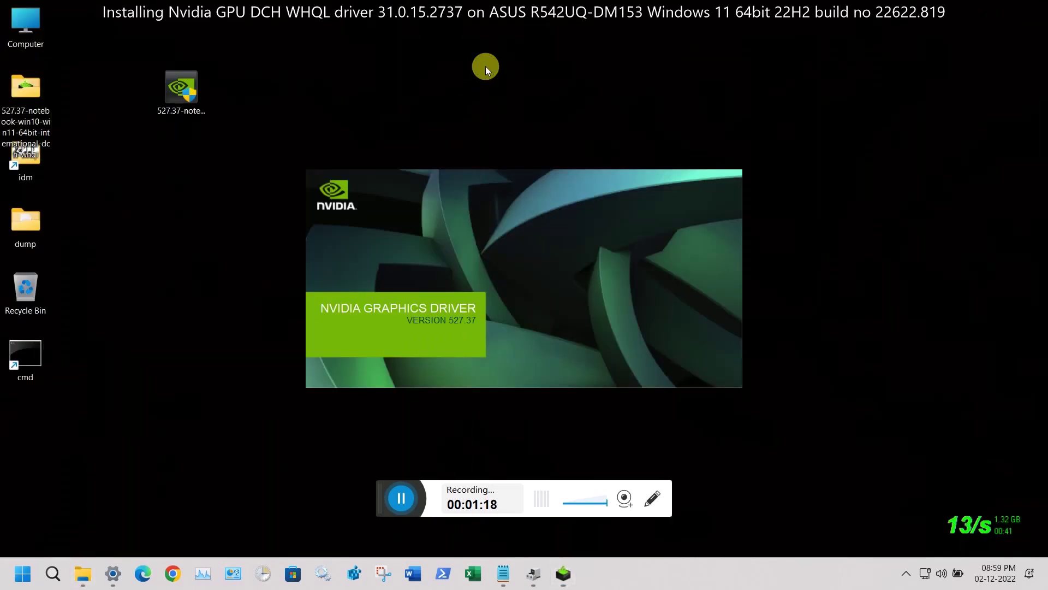
right_click(487, 67)
click(529, 129)
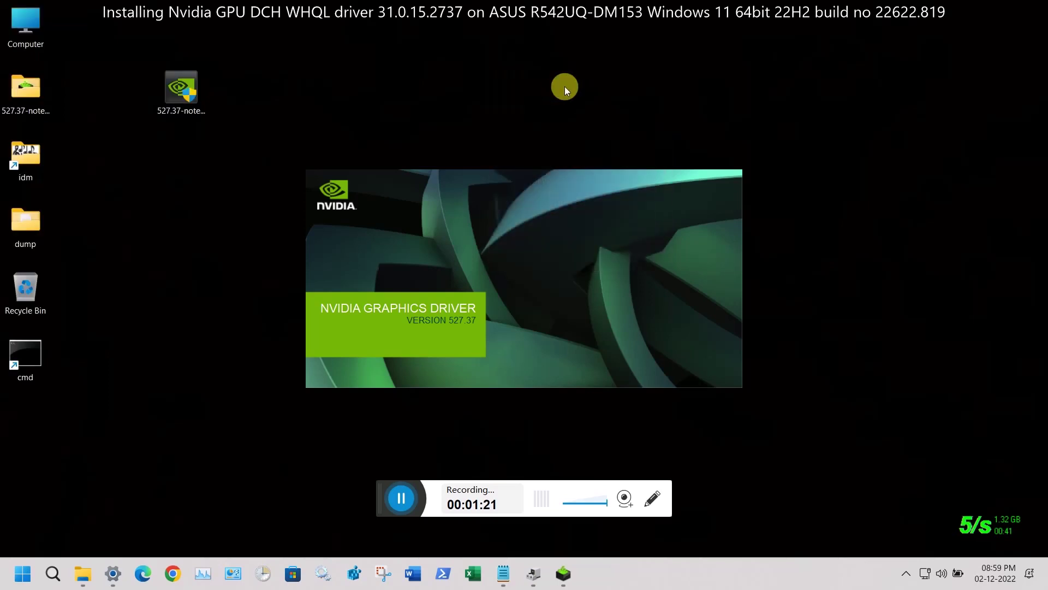
right_click(565, 86)
click(611, 142)
right_click(591, 68)
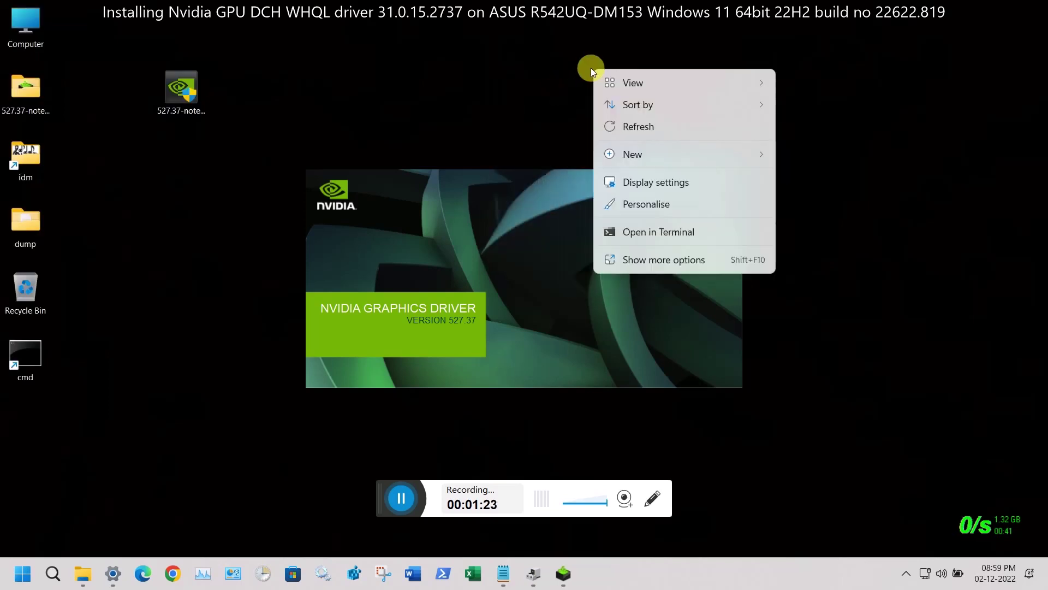
click(658, 127)
right_click(644, 93)
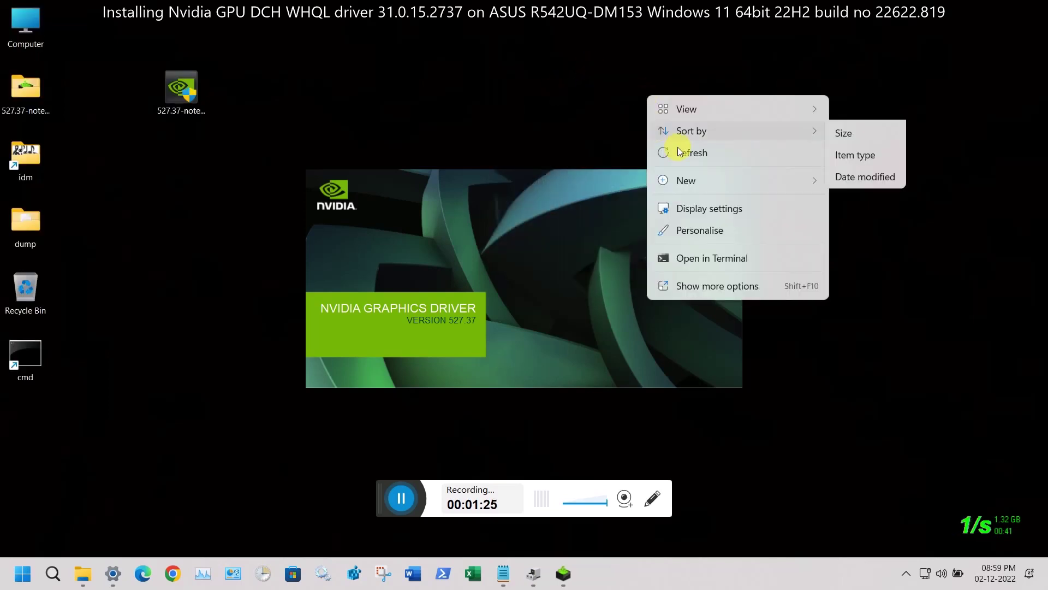
click(687, 150)
right_click(654, 94)
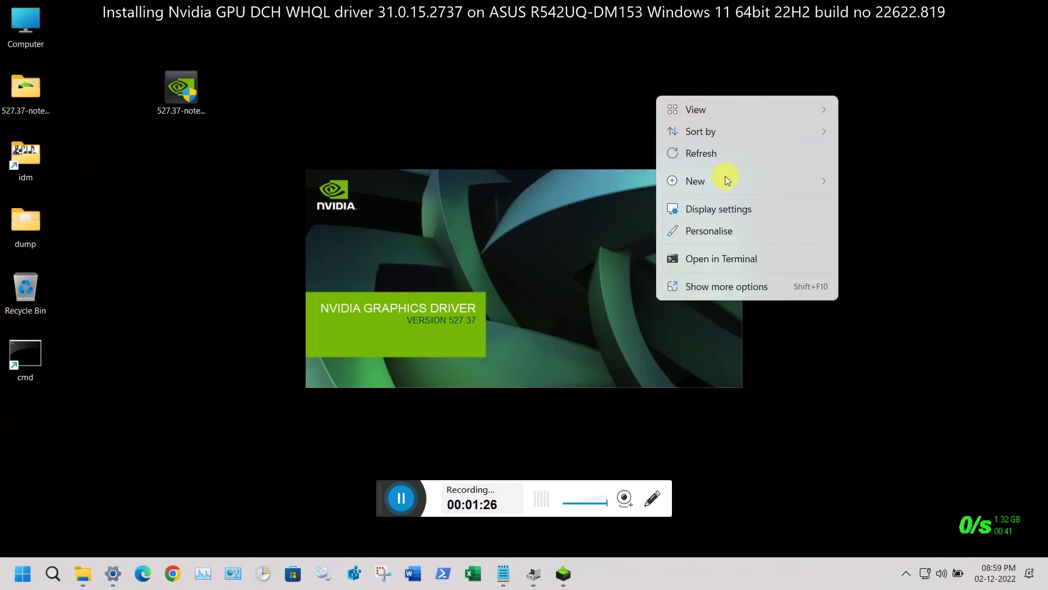
click(740, 146)
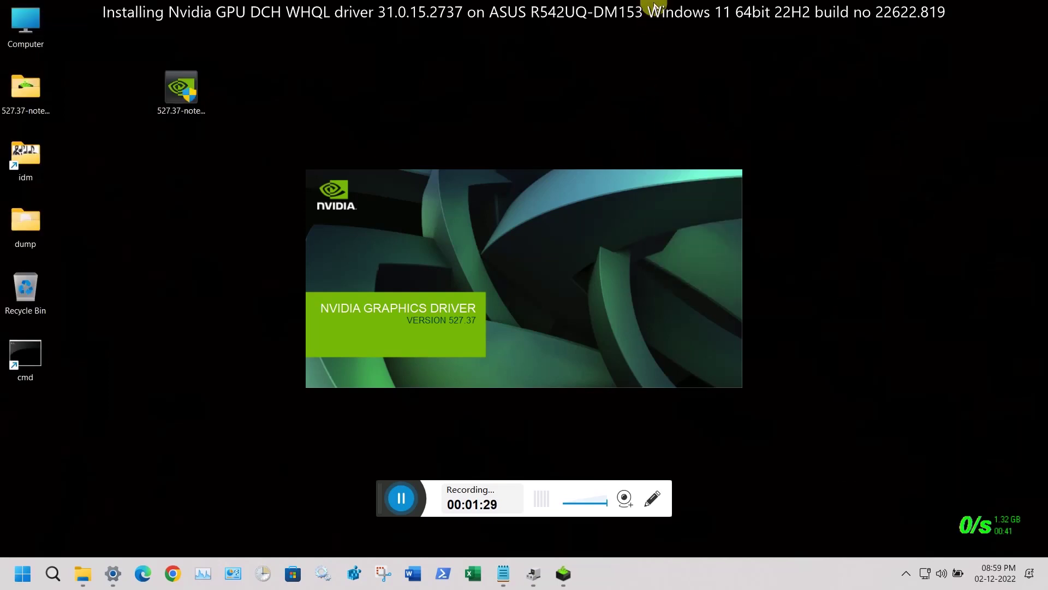
right_click(654, 8)
click(684, 56)
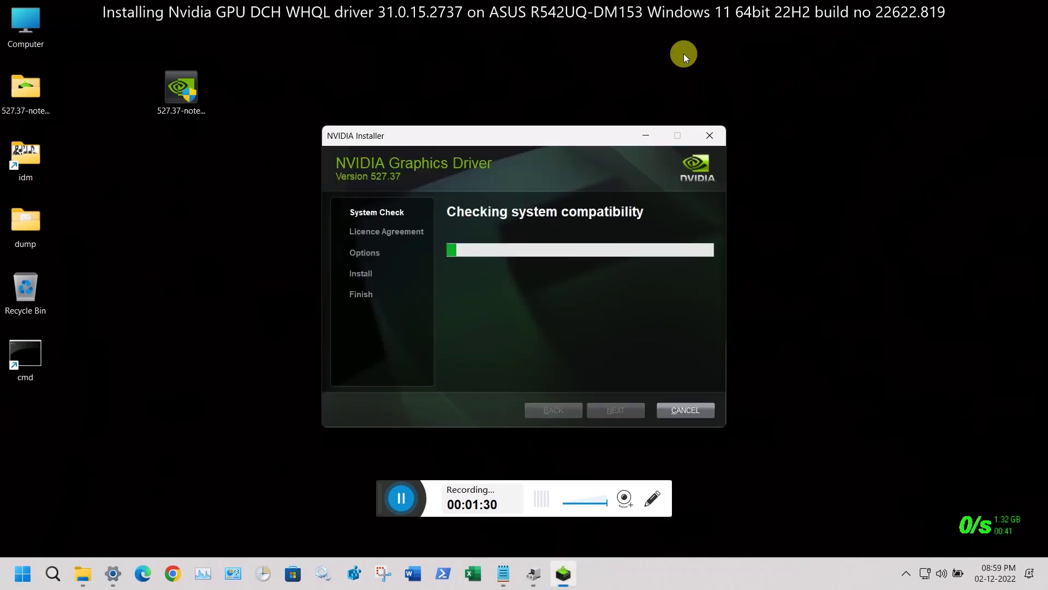
right_click(686, 54)
click(748, 118)
right_click(639, 66)
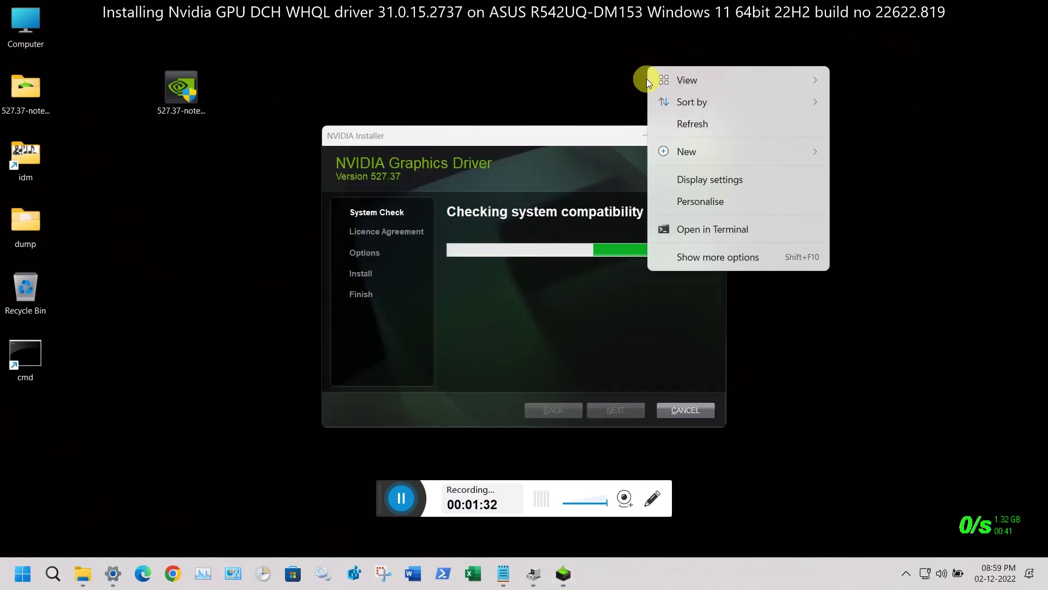
click(685, 127)
right_click(617, 59)
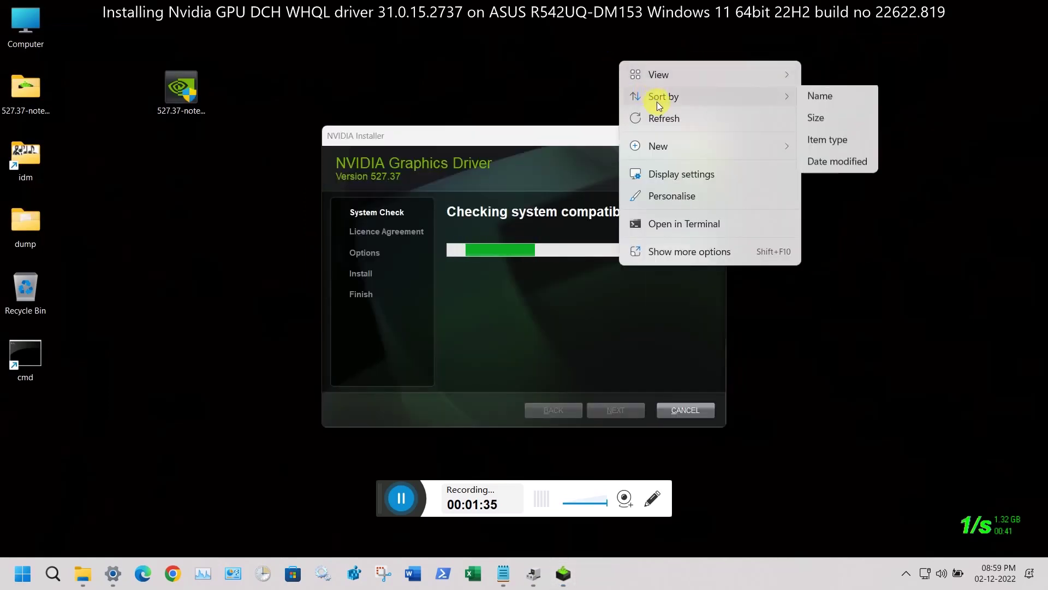
click(655, 119)
right_click(652, 53)
click(692, 104)
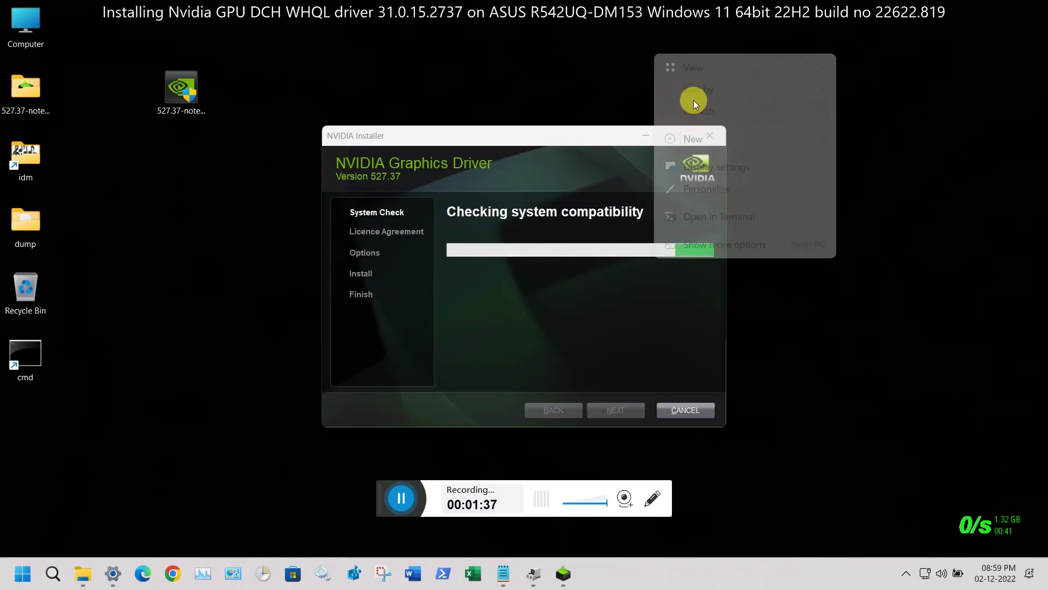
right_click(660, 65)
click(703, 123)
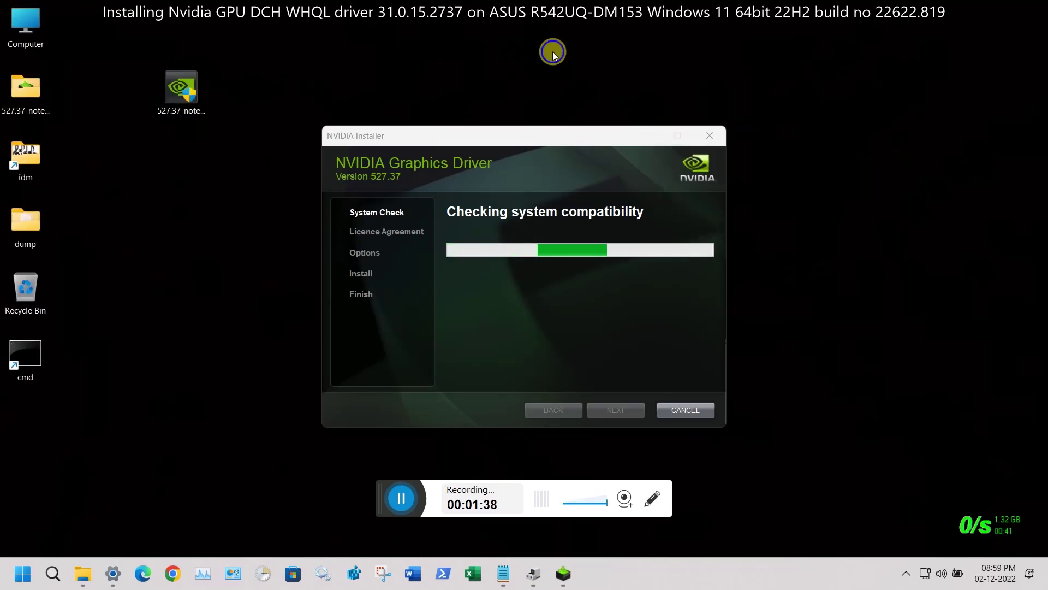
right_click(553, 53)
click(594, 110)
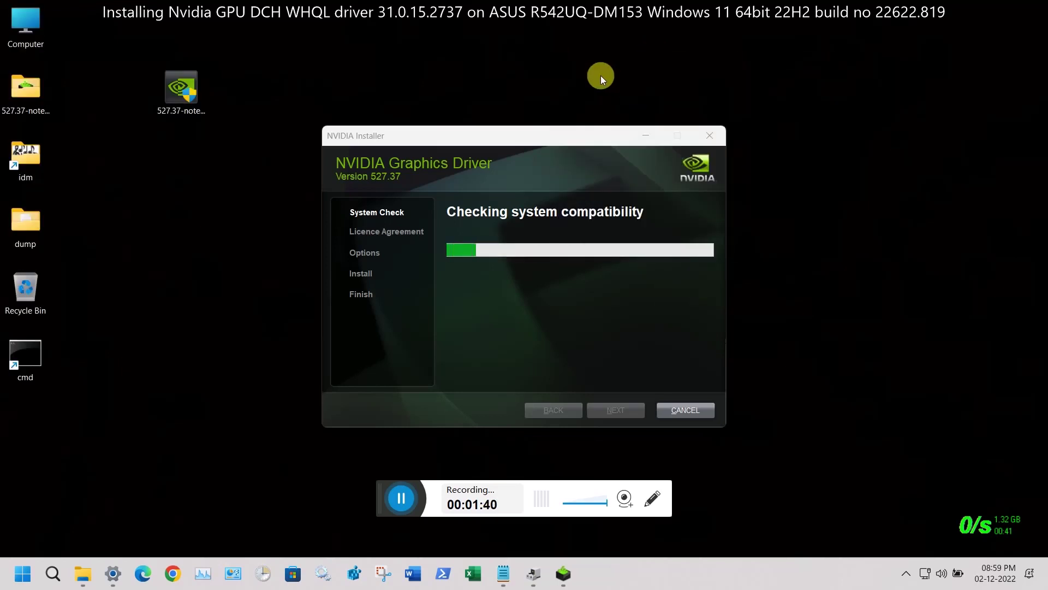
right_click(603, 76)
click(646, 136)
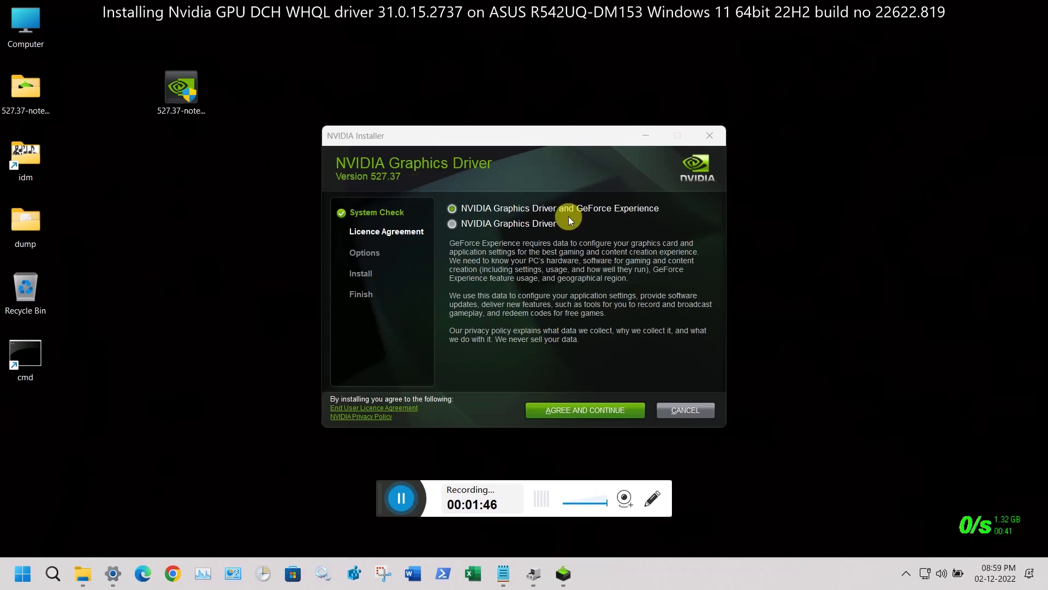
Choose NVIDIA Graphics Driver without GeForce Experience, accept the licence agreement, and start the Express (Recommended) installation
click(511, 224)
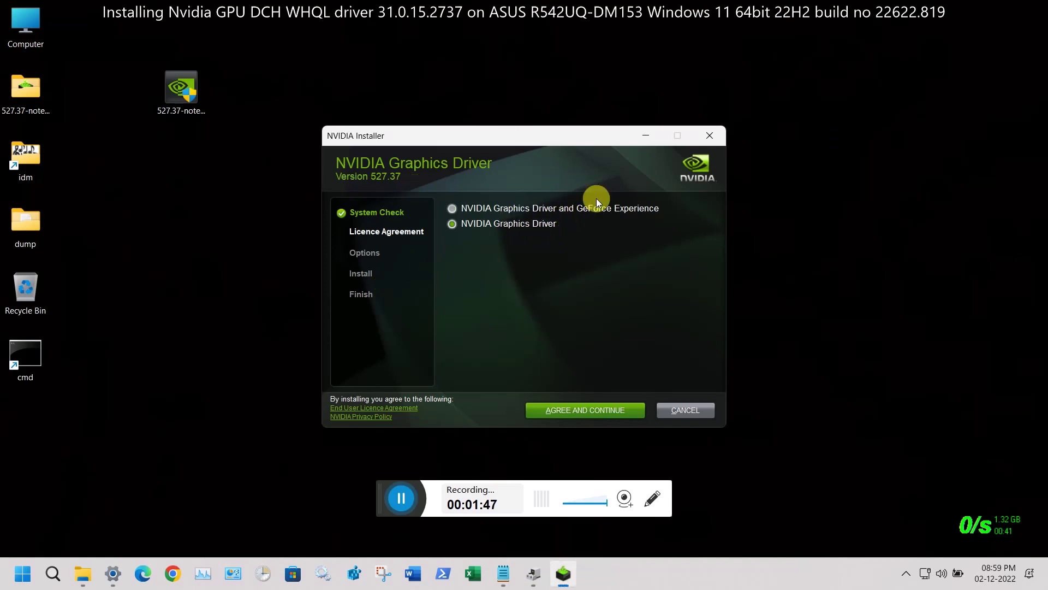
click(615, 410)
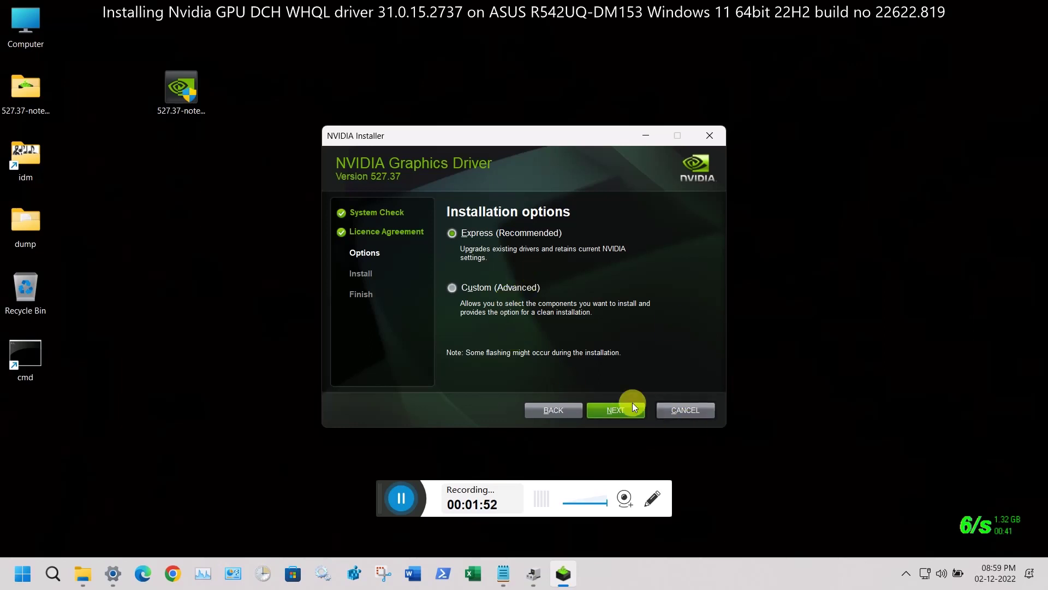
click(620, 408)
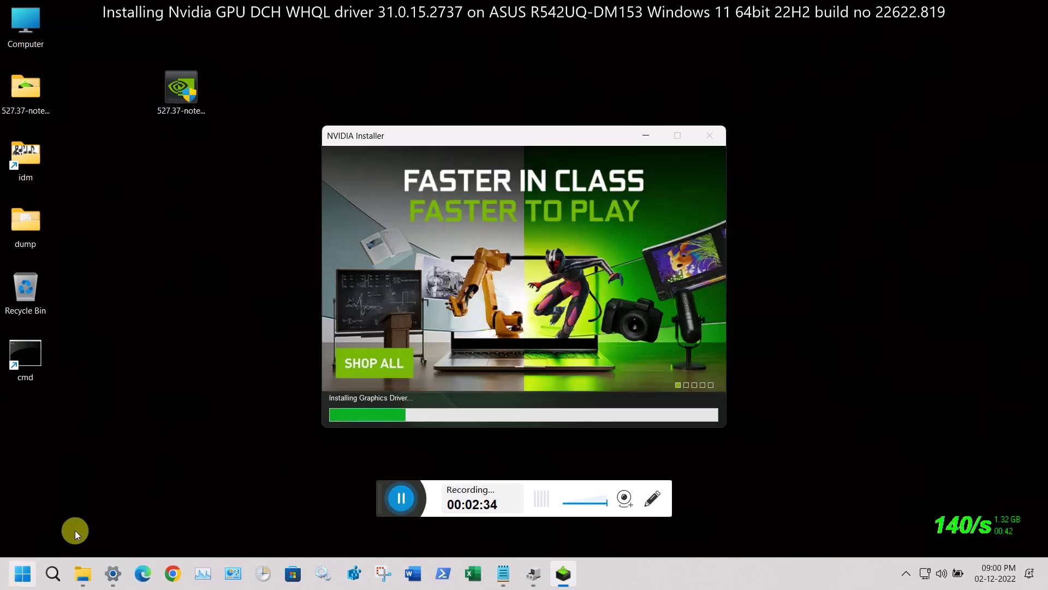
click(392, 493)
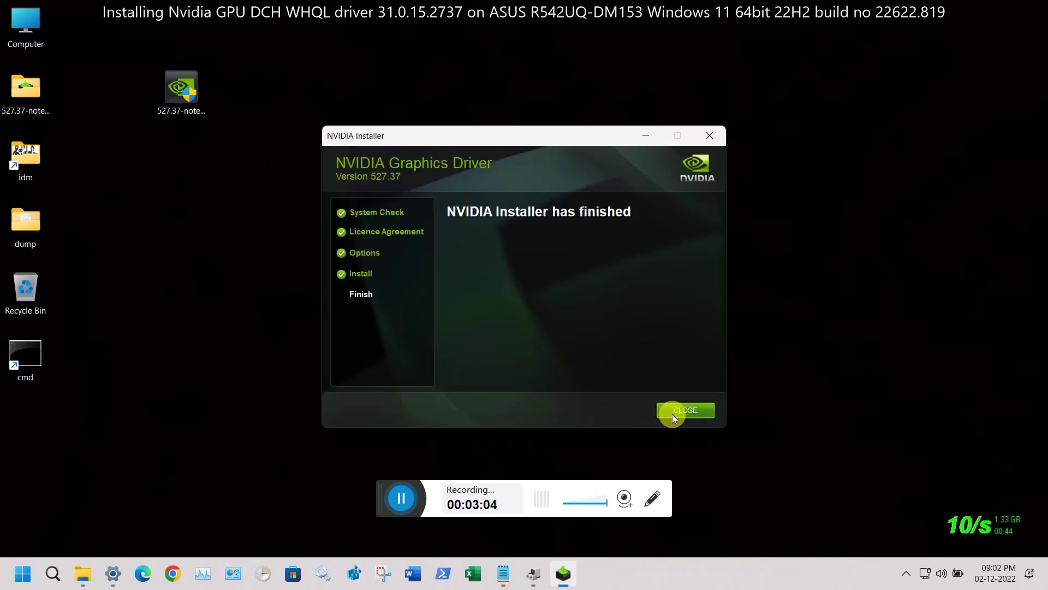
Check the driver version in the NVIDIA GeForce 940MX properties in Device Manager, closing the properties and Device Manager when done
click(534, 574)
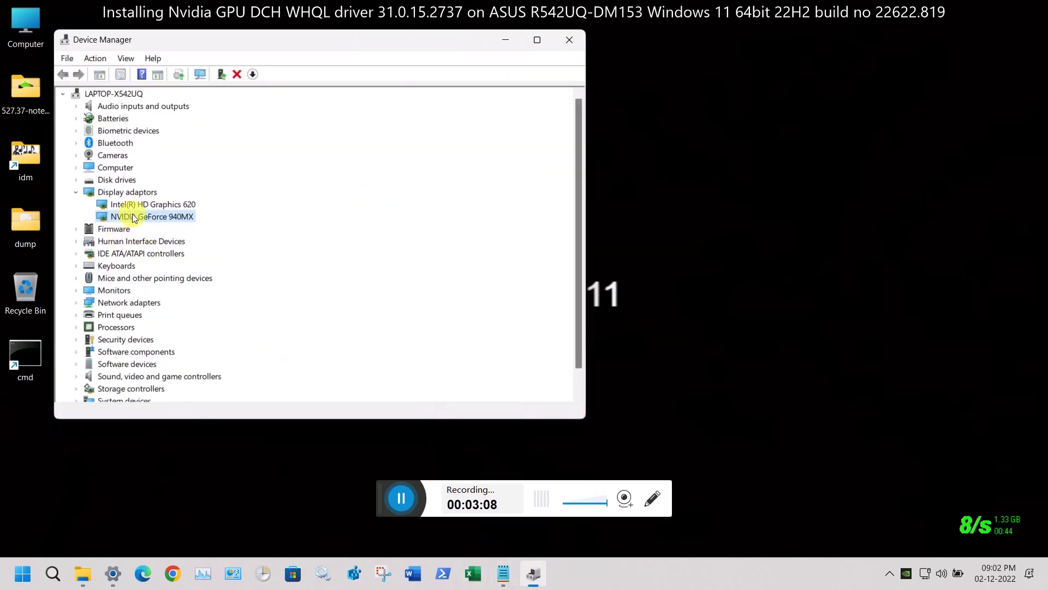
right_click(156, 217)
click(211, 293)
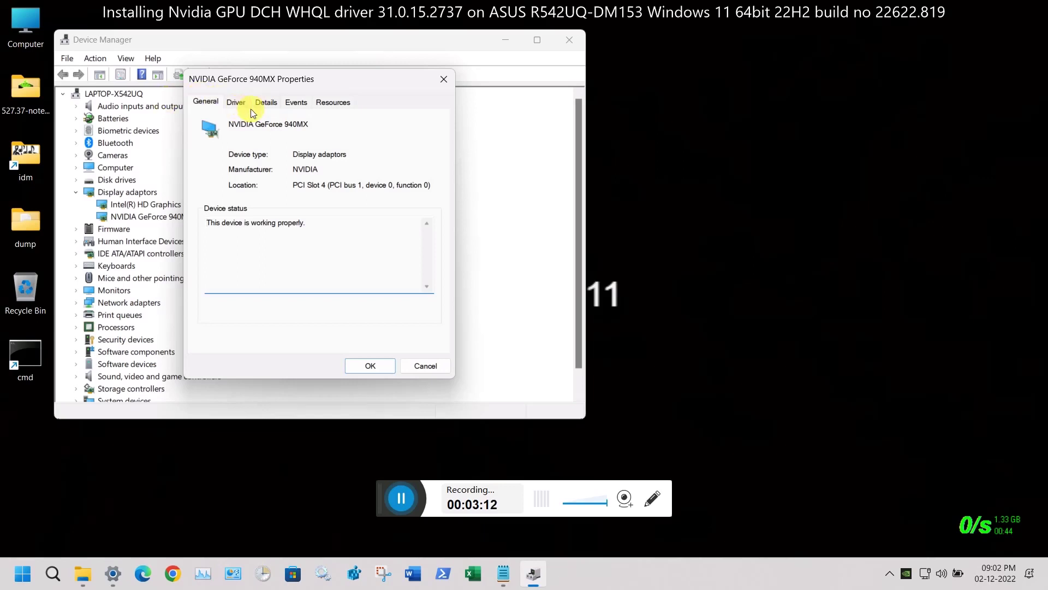
click(244, 102)
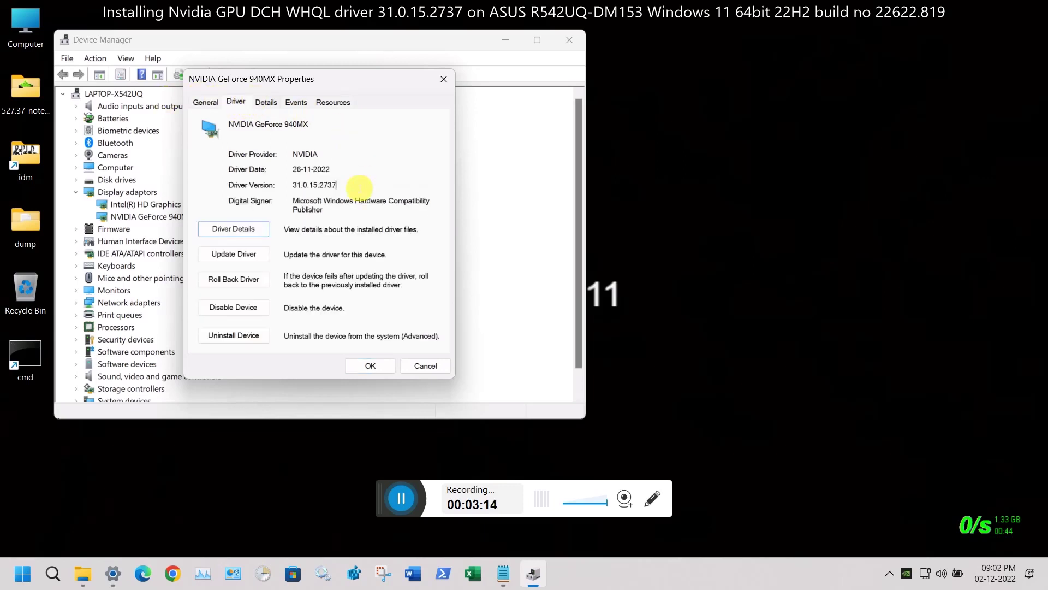
click(445, 80)
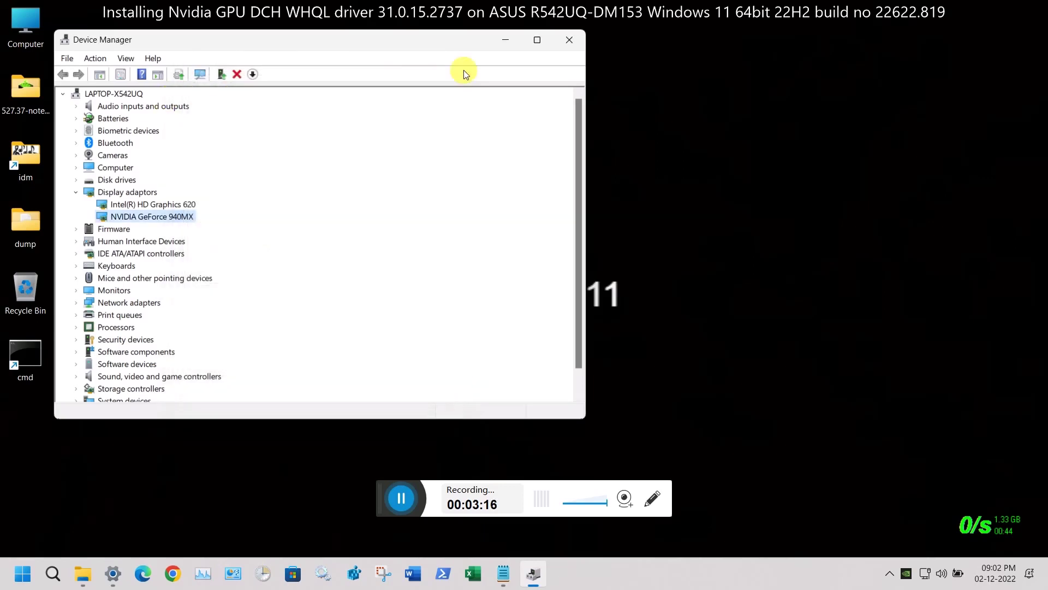
click(570, 39)
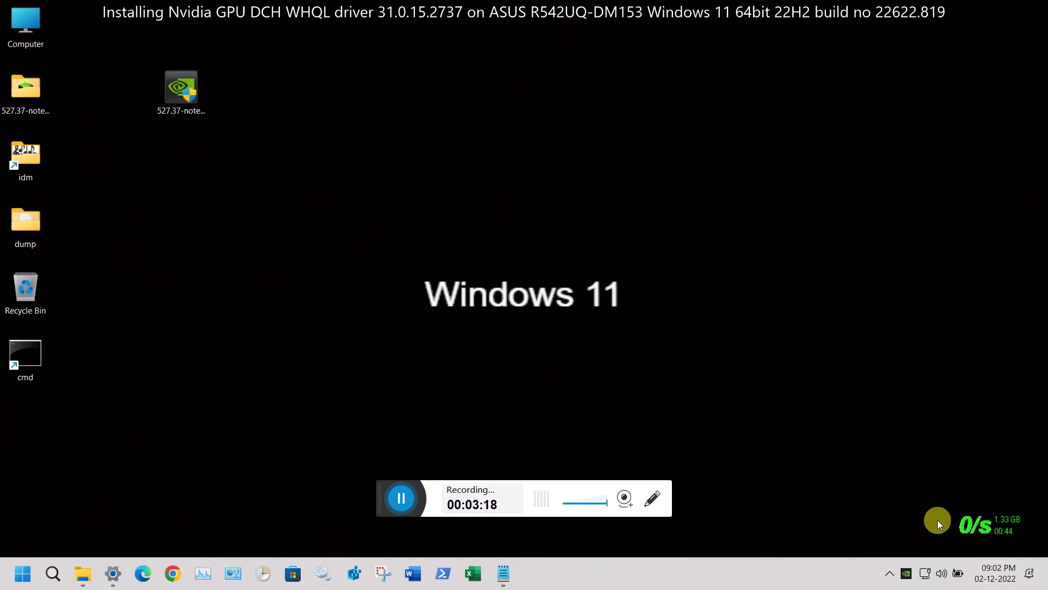
right_click(906, 578)
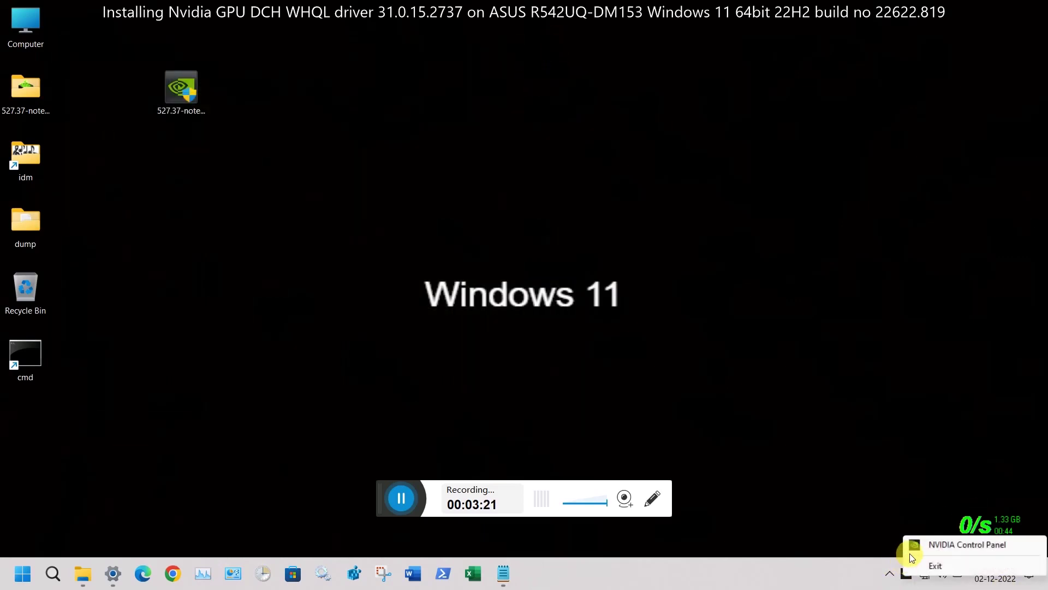
click(911, 550)
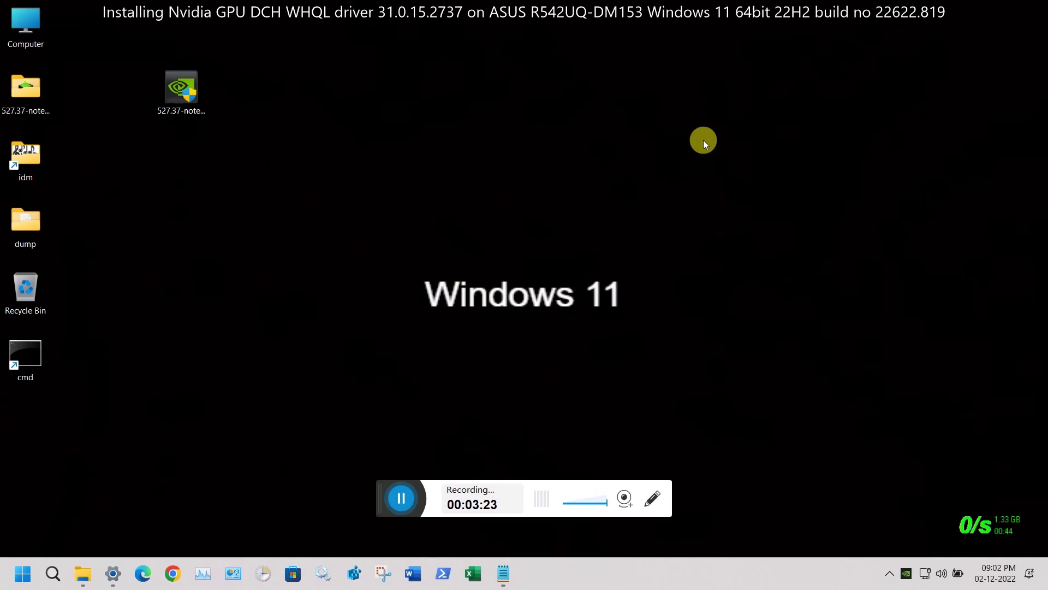
right_click(704, 140)
click(763, 198)
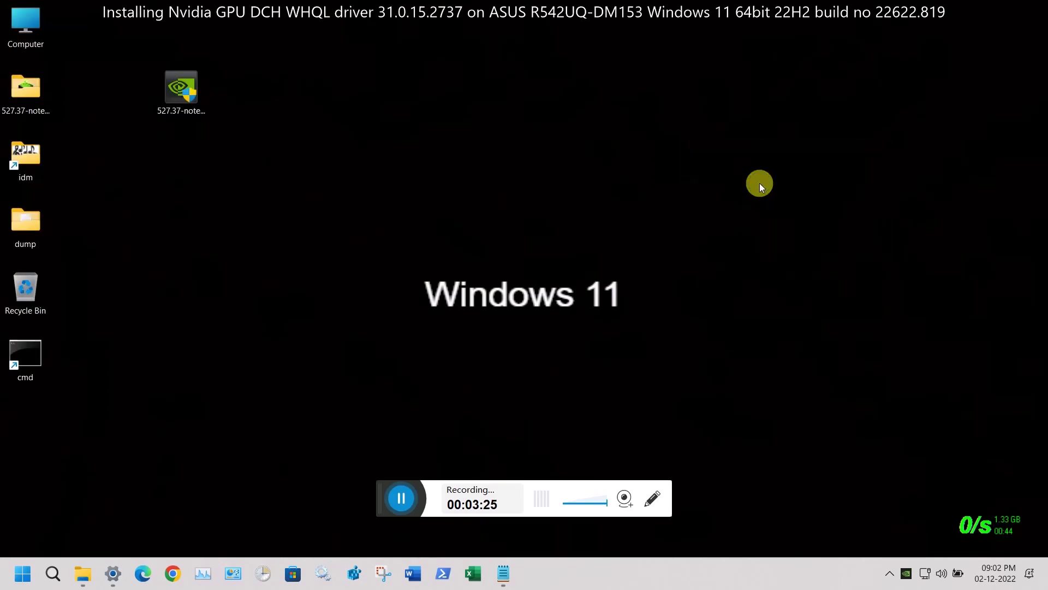
right_click(760, 183)
click(803, 241)
right_click(783, 179)
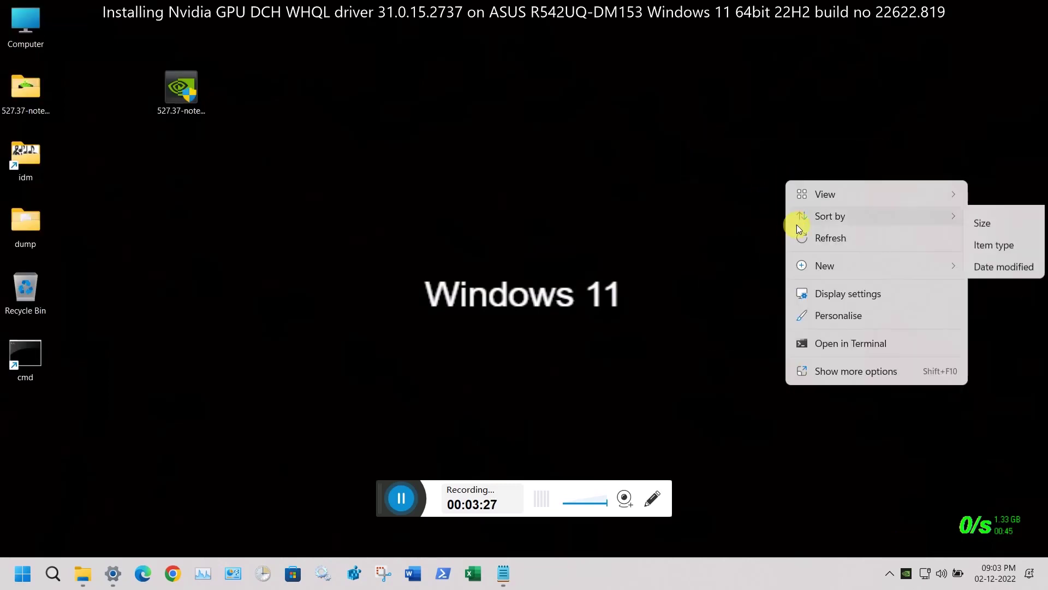
click(831, 245)
right_click(622, 176)
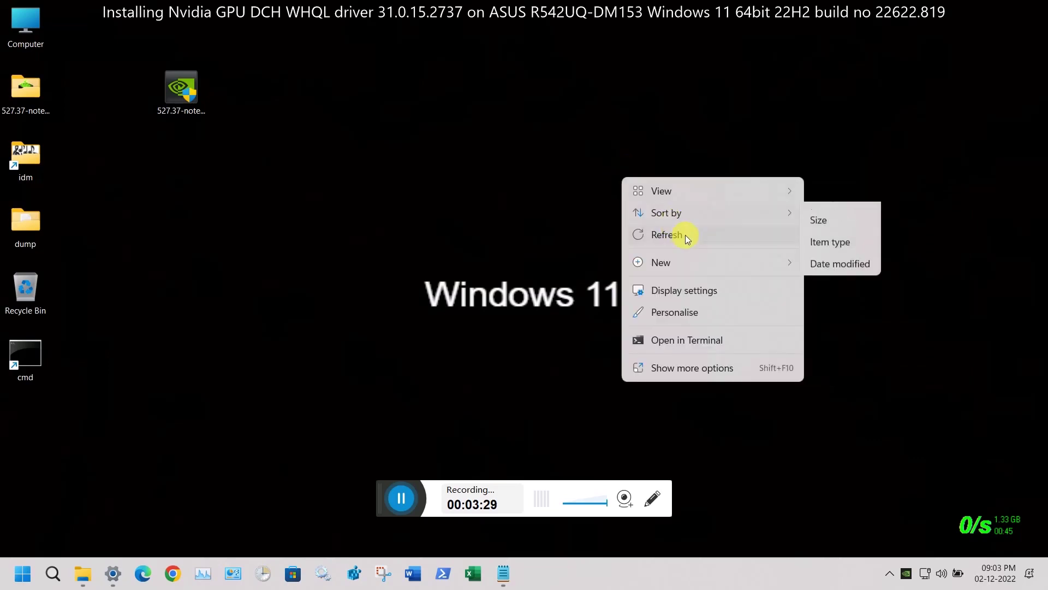
click(691, 238)
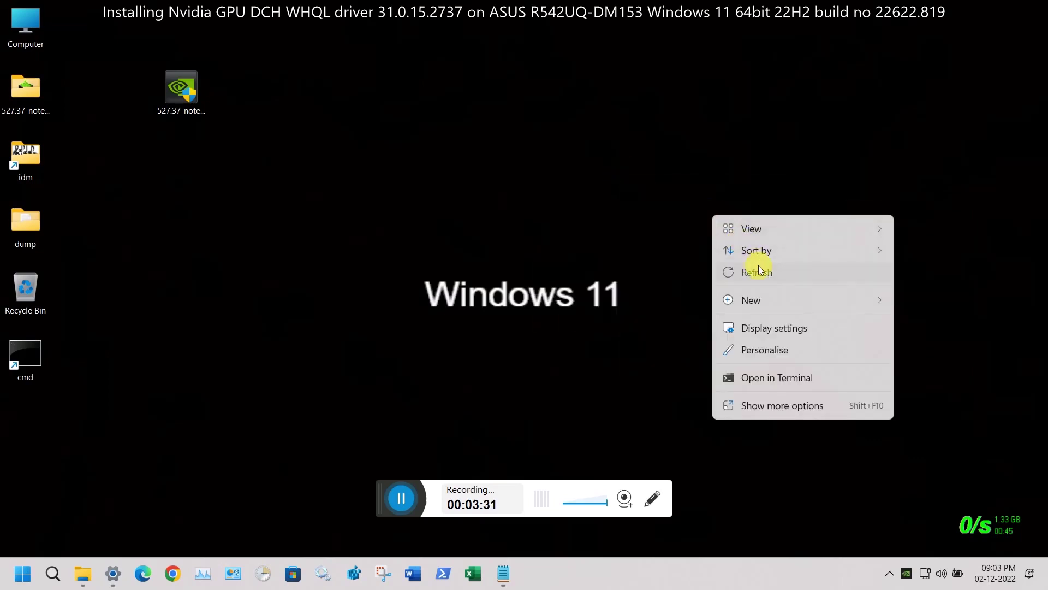
Check the graphics card's driver version and type in the NVIDIA Control Panel's System Information, closing the dialog and the control panel when done
click(756, 271)
right_click(774, 246)
click(800, 301)
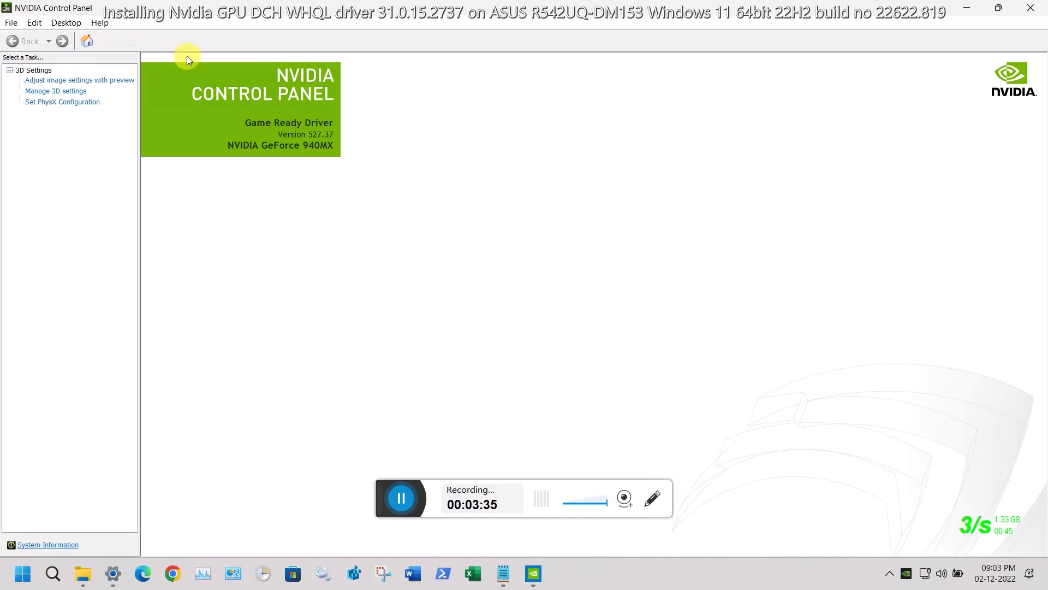
click(88, 24)
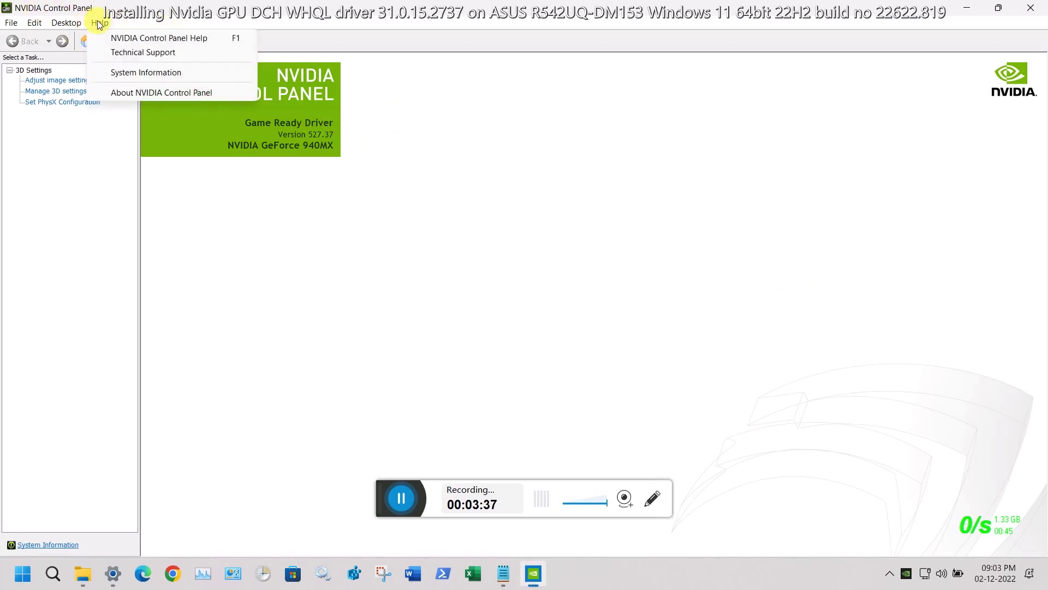
click(131, 72)
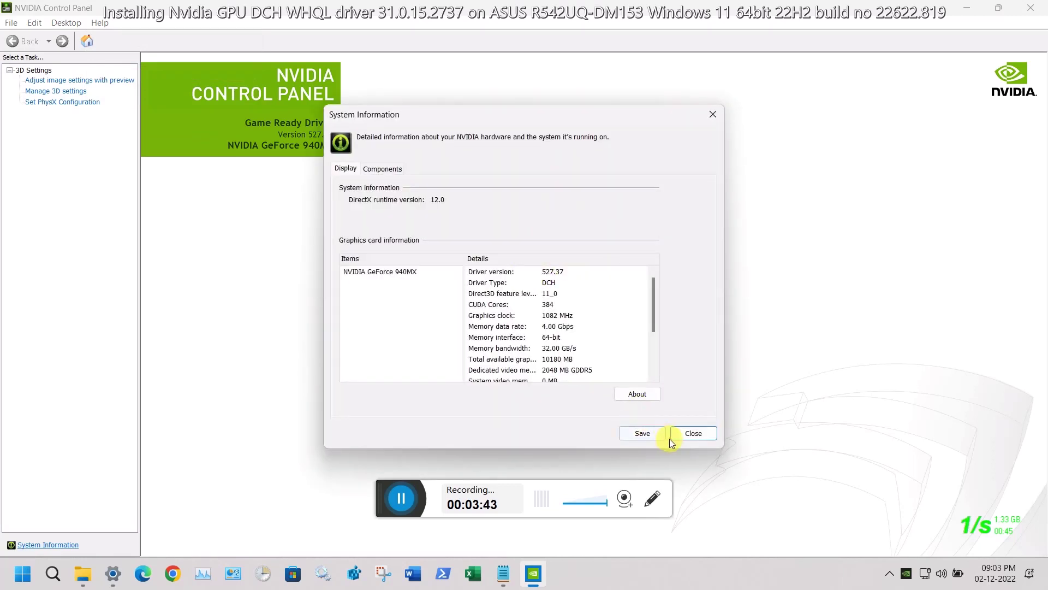
click(693, 433)
click(1031, 8)
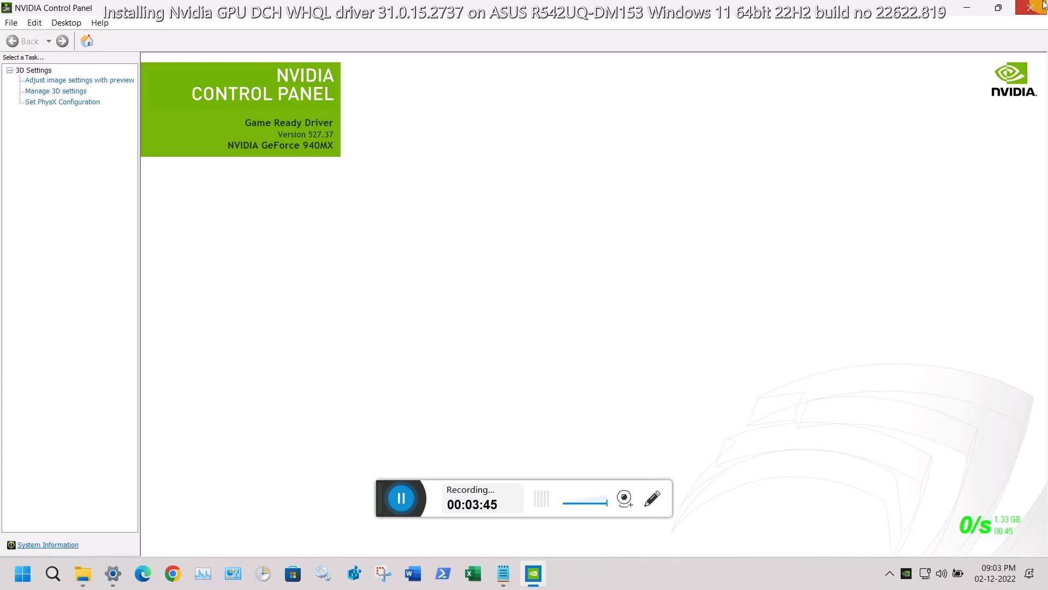
Launch the DirectX Diagnostic Tool from the desktop's extended options
right_click(553, 163)
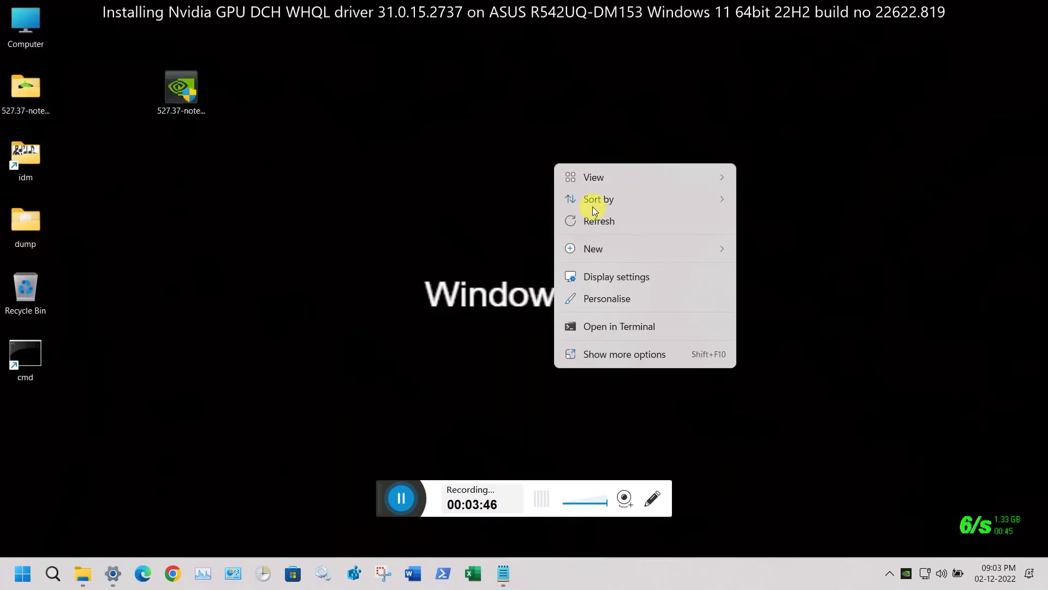
click(607, 355)
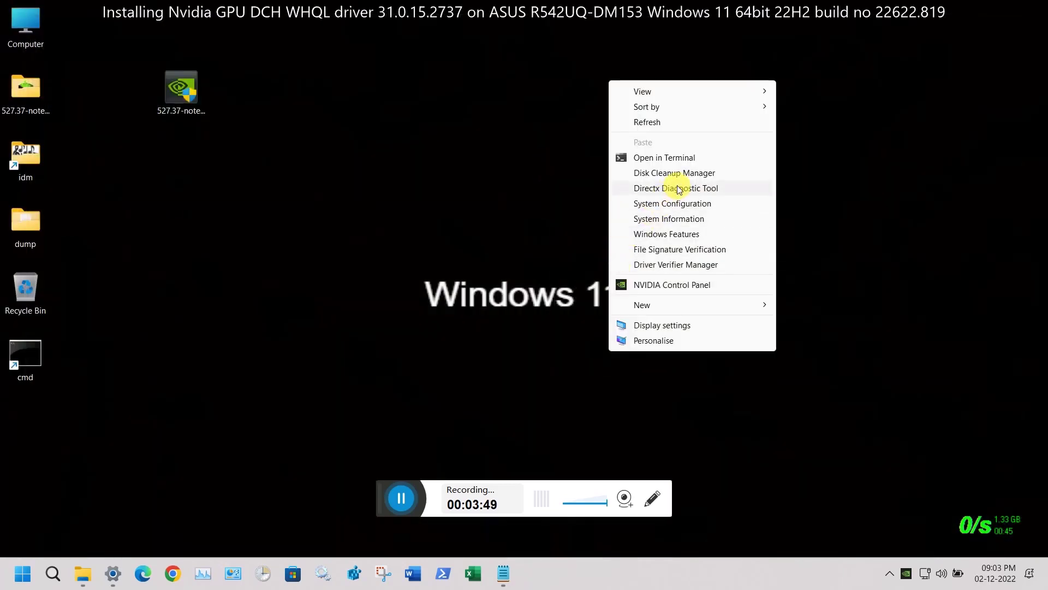
click(677, 187)
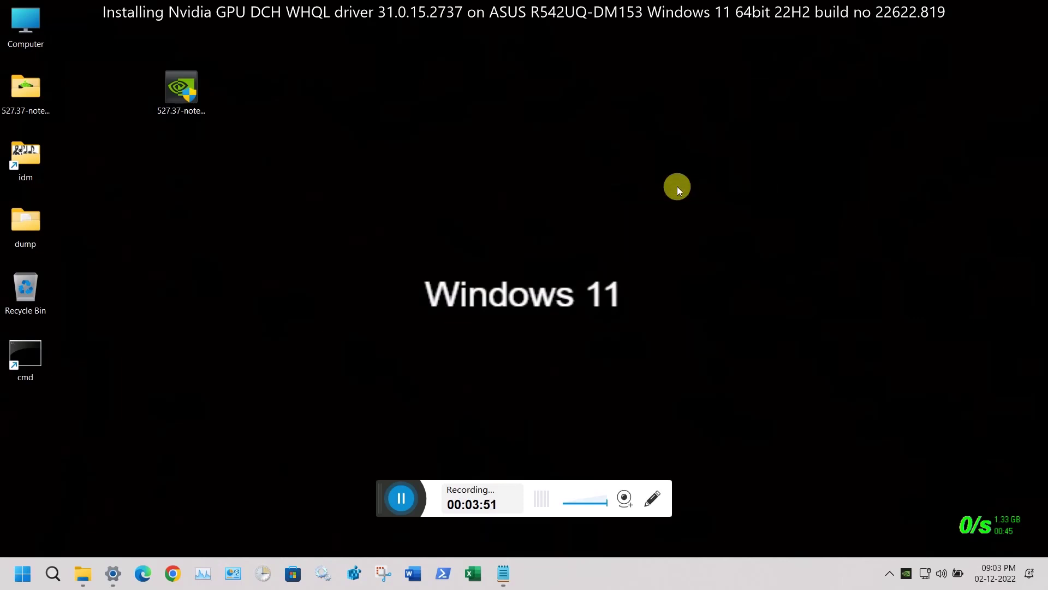
right_click(620, 184)
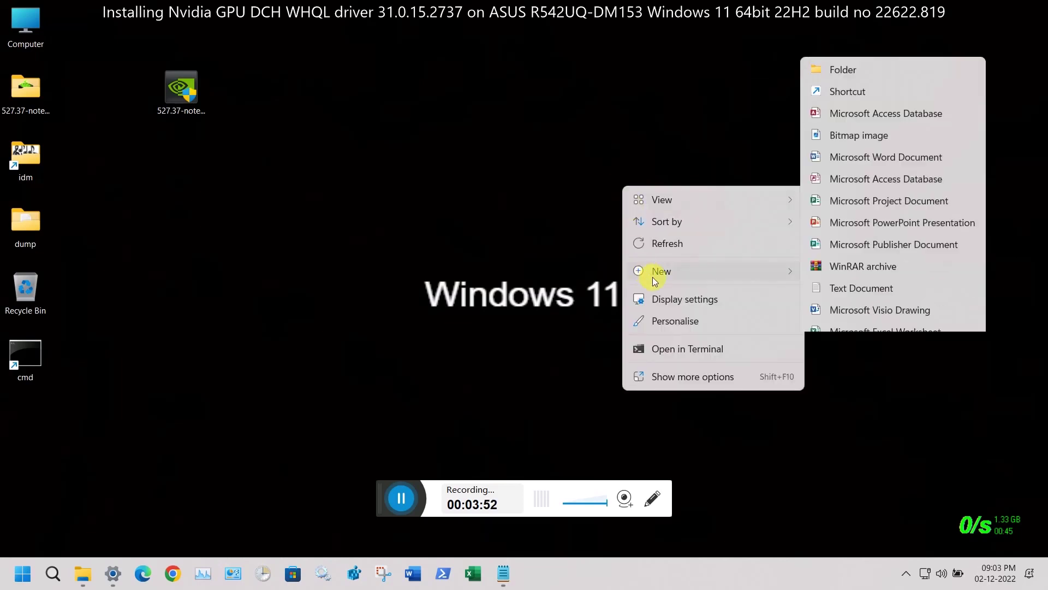
click(668, 244)
right_click(547, 123)
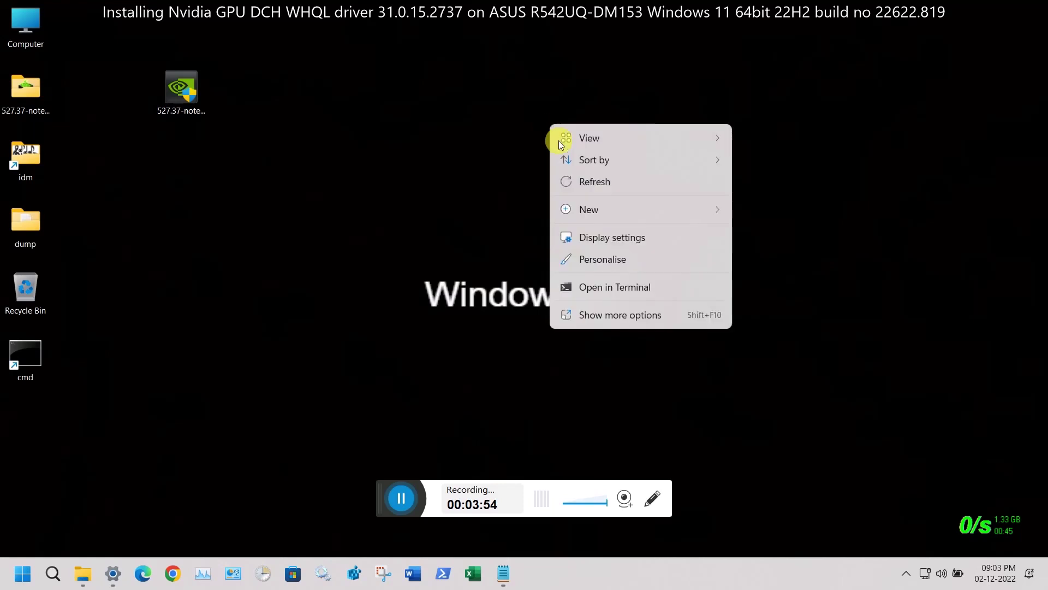
click(605, 182)
right_click(597, 156)
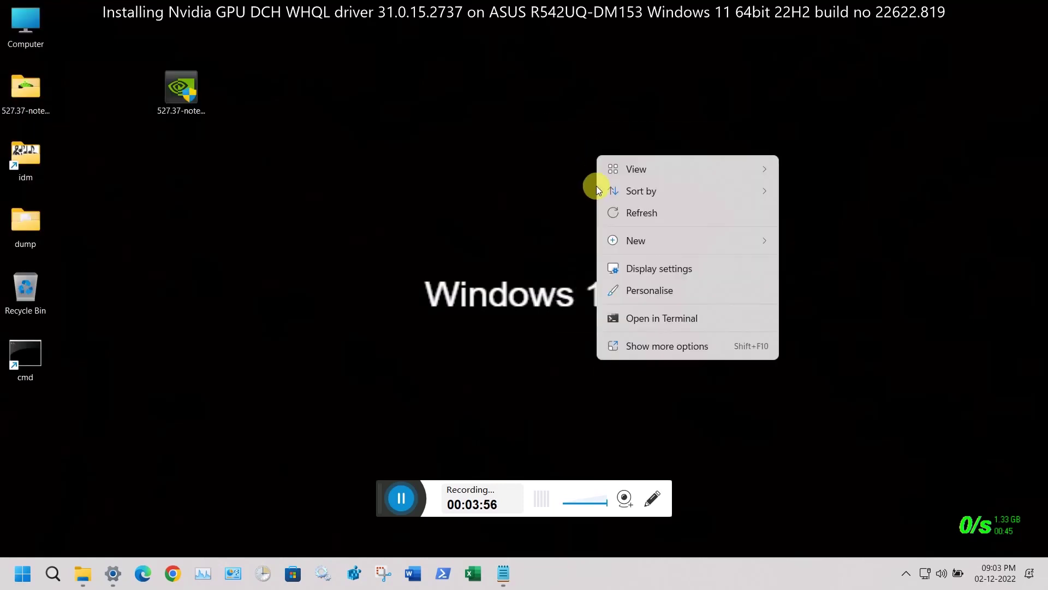
click(616, 218)
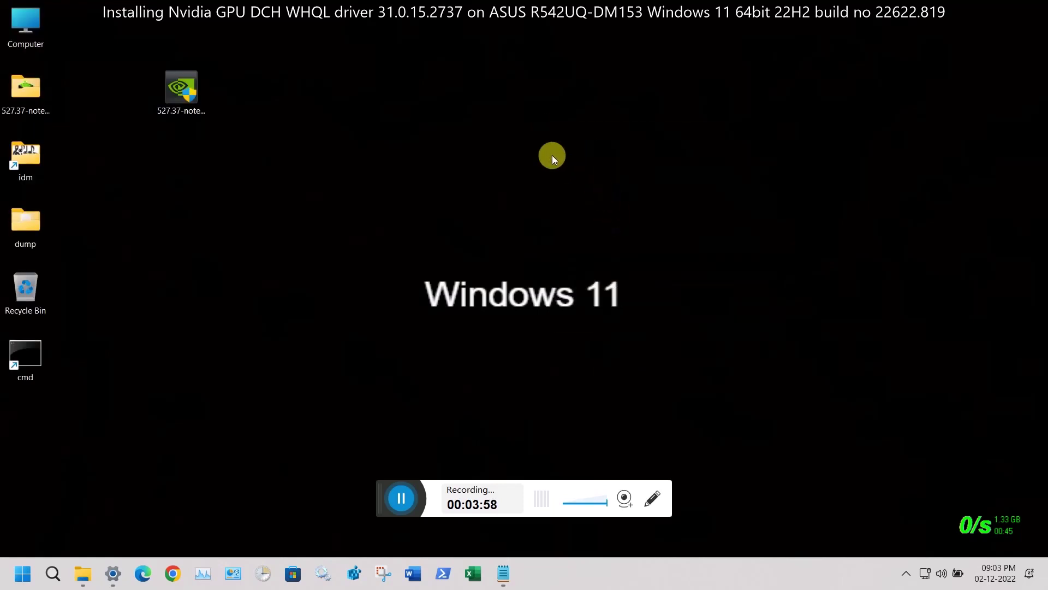
right_click(550, 127)
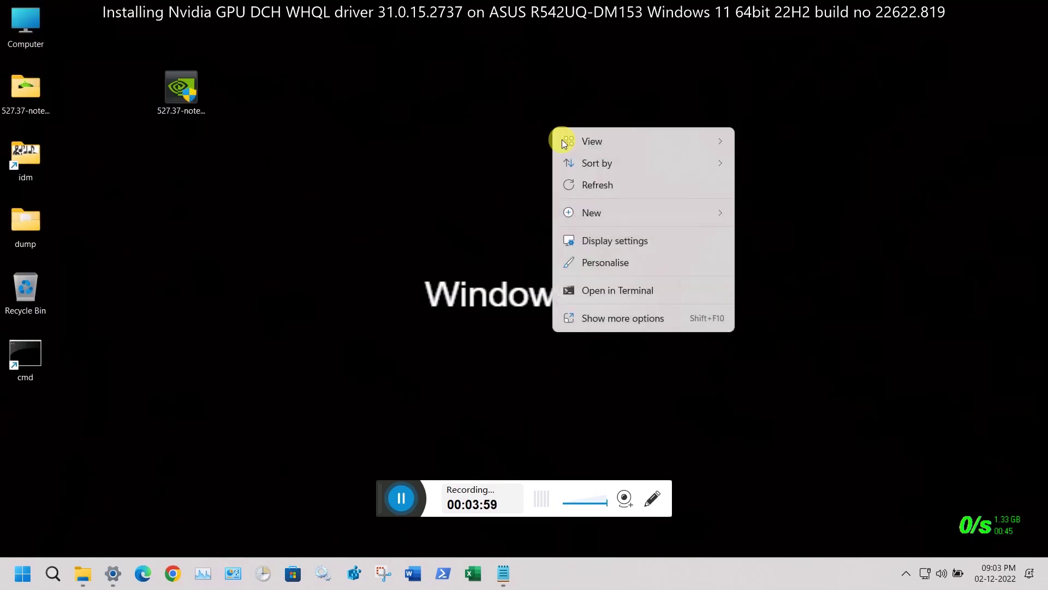
click(597, 180)
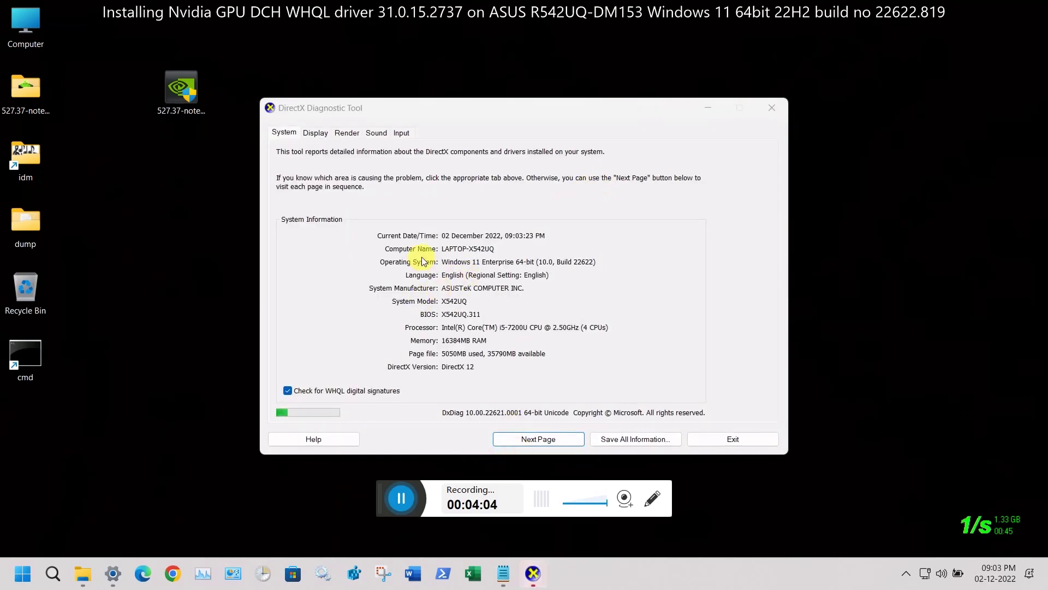
Review the Display, Render, Sound and System details in the DirectX Diagnostic Tool and exit it
click(328, 134)
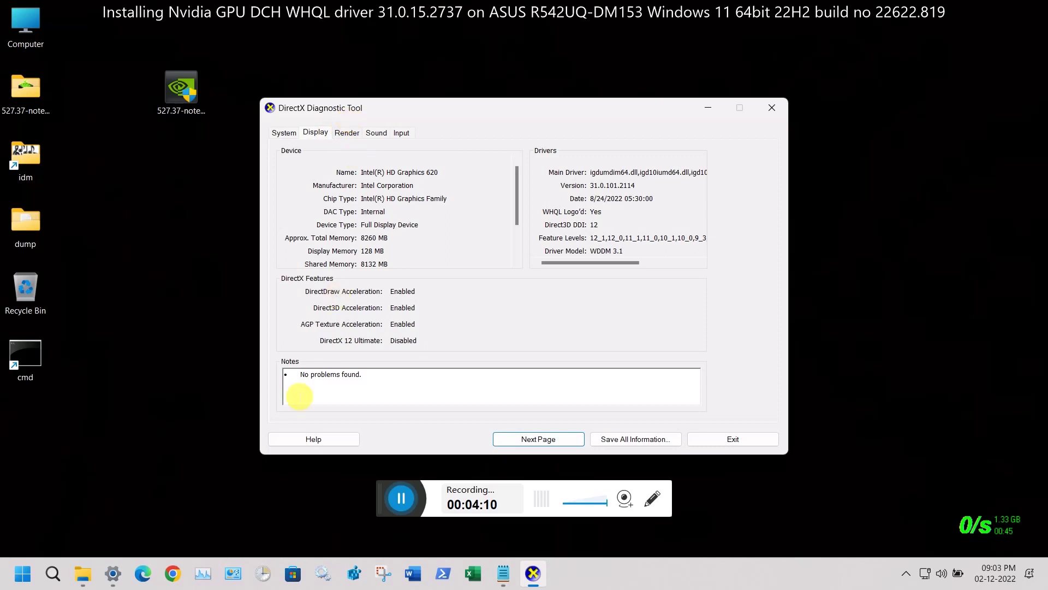
click(356, 134)
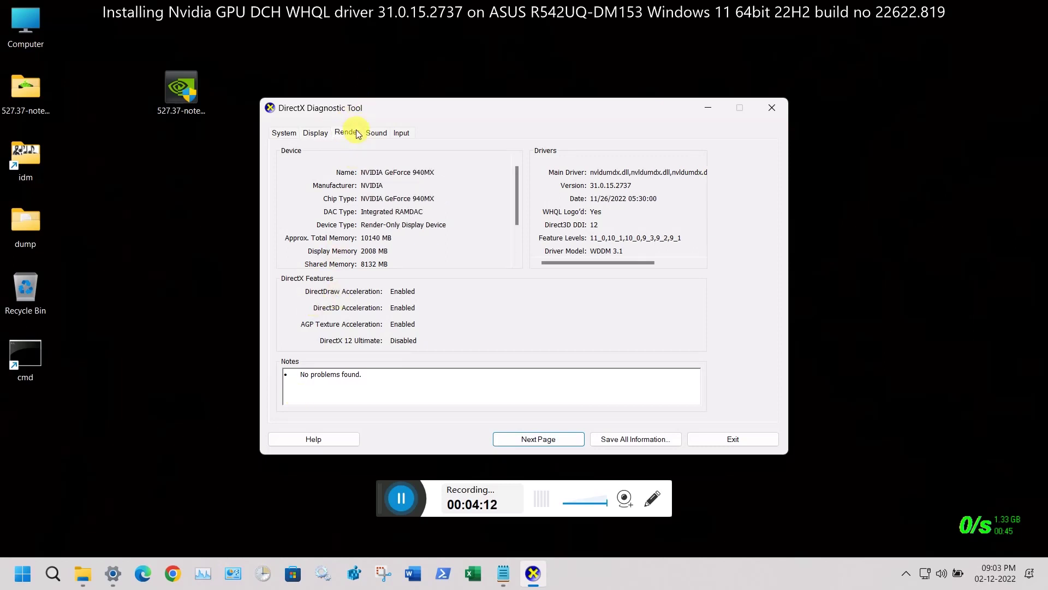
click(371, 137)
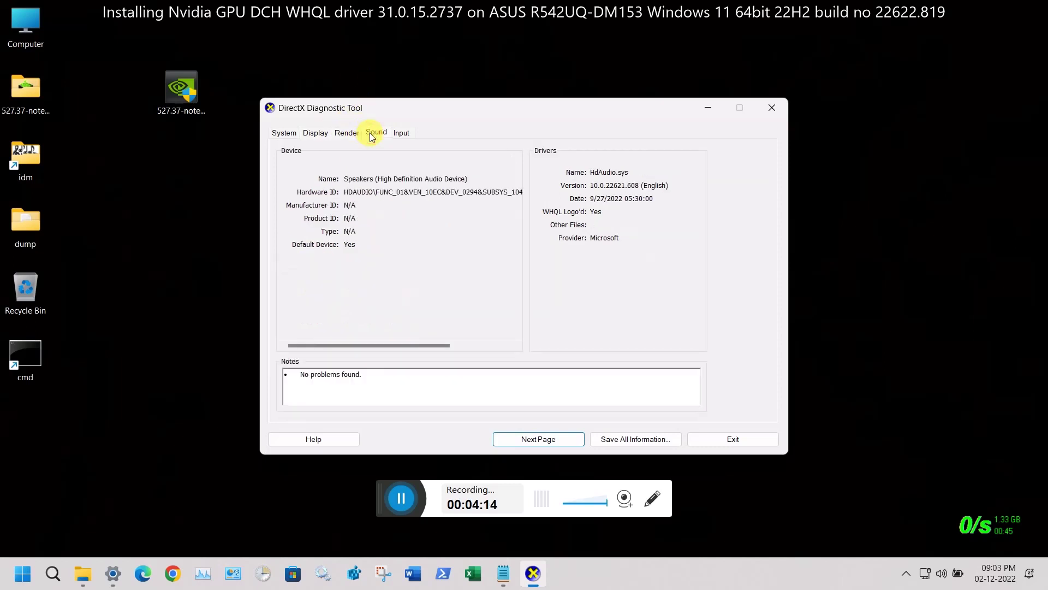
click(278, 132)
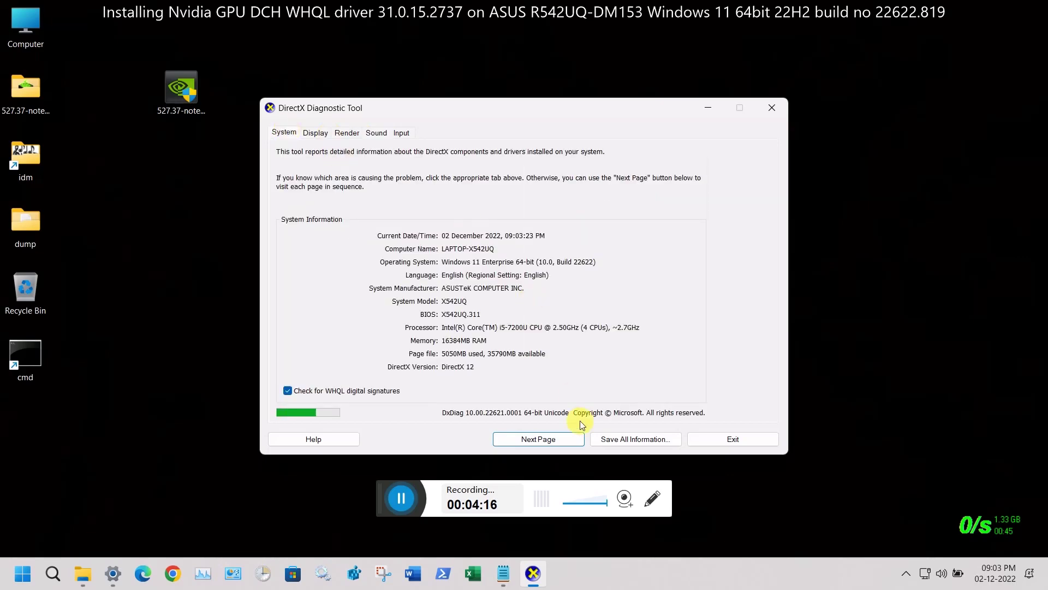
click(756, 442)
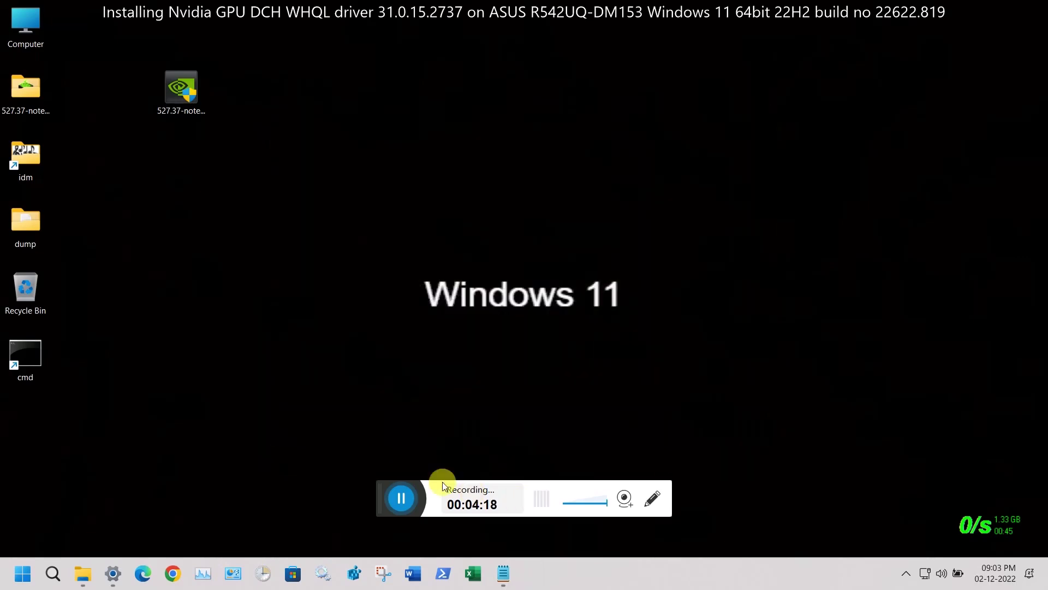